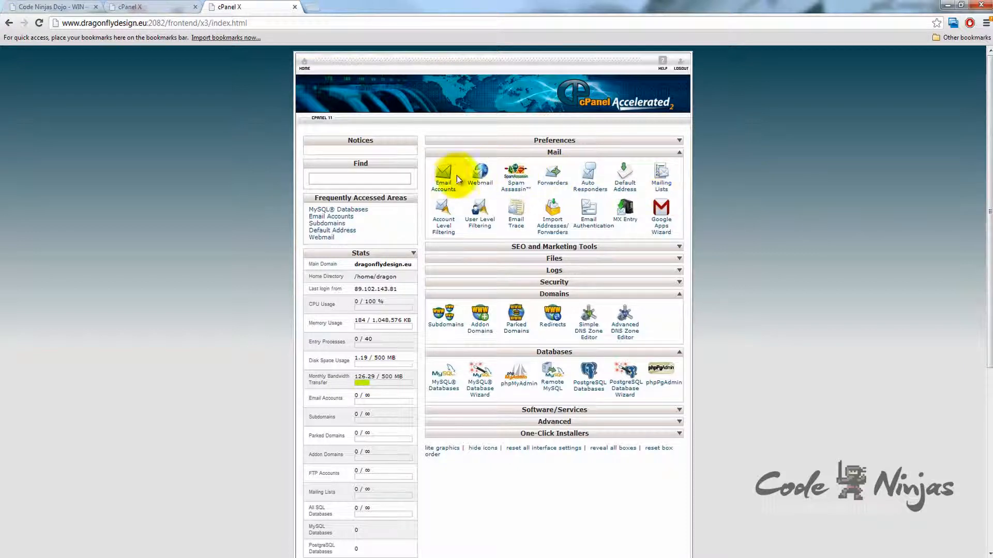
Open Email Accounts from the Mail section of the cPanel home page.
{"action": "left_click", "coordinate": [443, 190]}
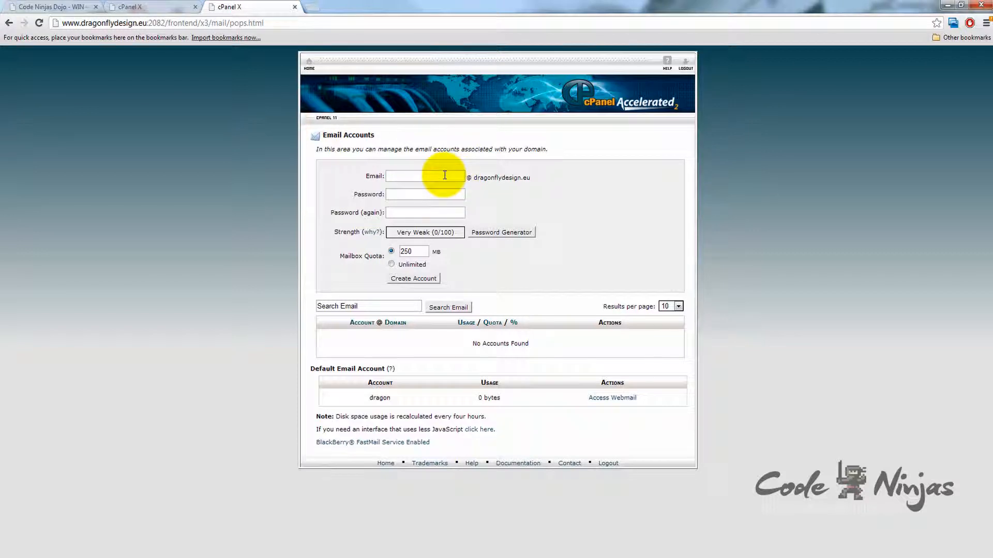
Enter the new mailbox name, then type the account password in both password fields.
{"action": "left_click", "coordinate": [444, 176]}
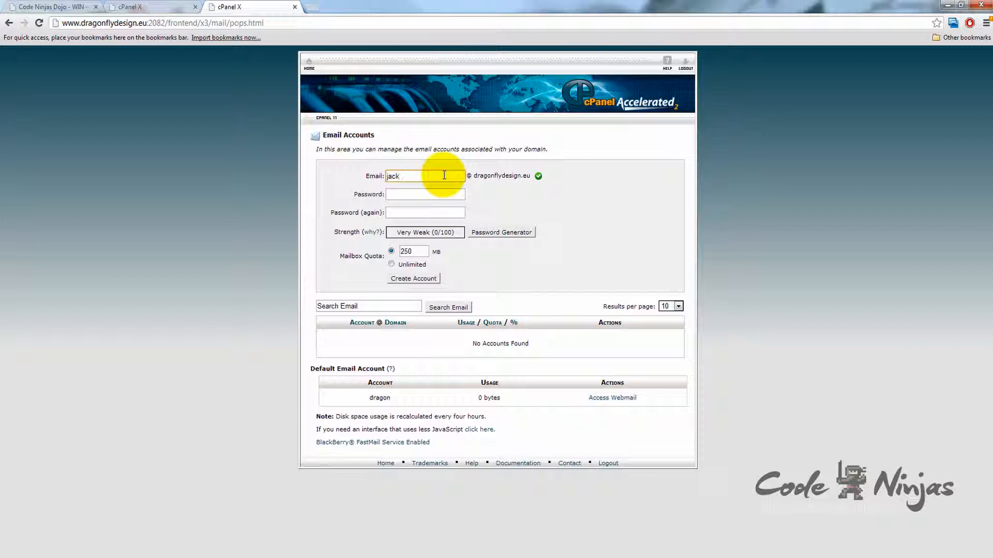
{"action": "key", "text": "Tab"}
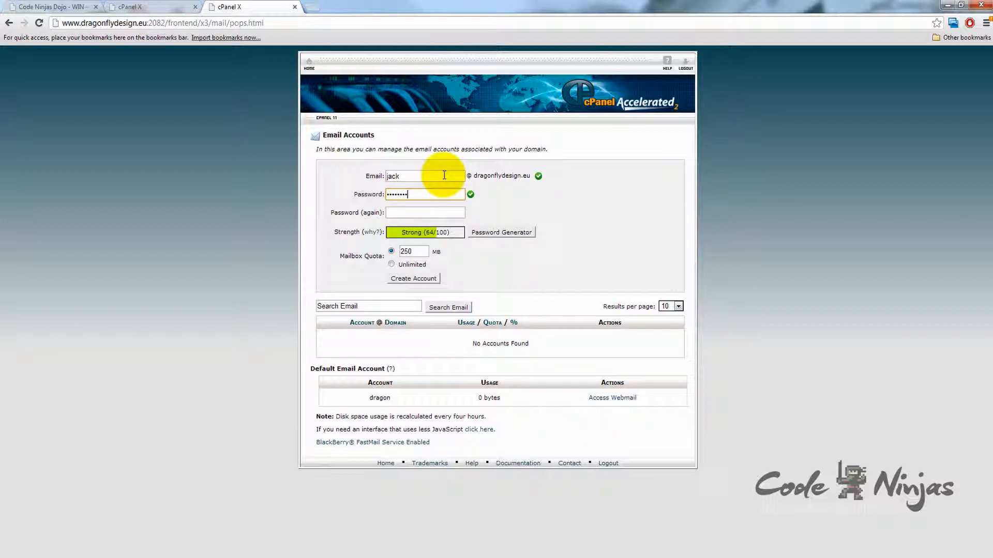
{"action": "key", "text": "Tab"}
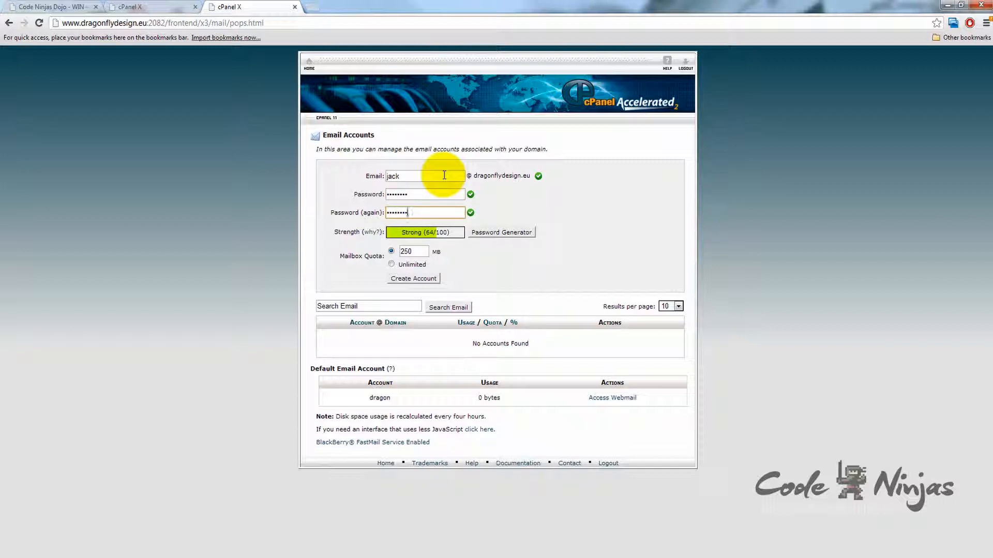
Create the account with a 250 MB mailbox quota, discarding the generated password.
{"action": "left_click", "coordinate": [504, 233]}
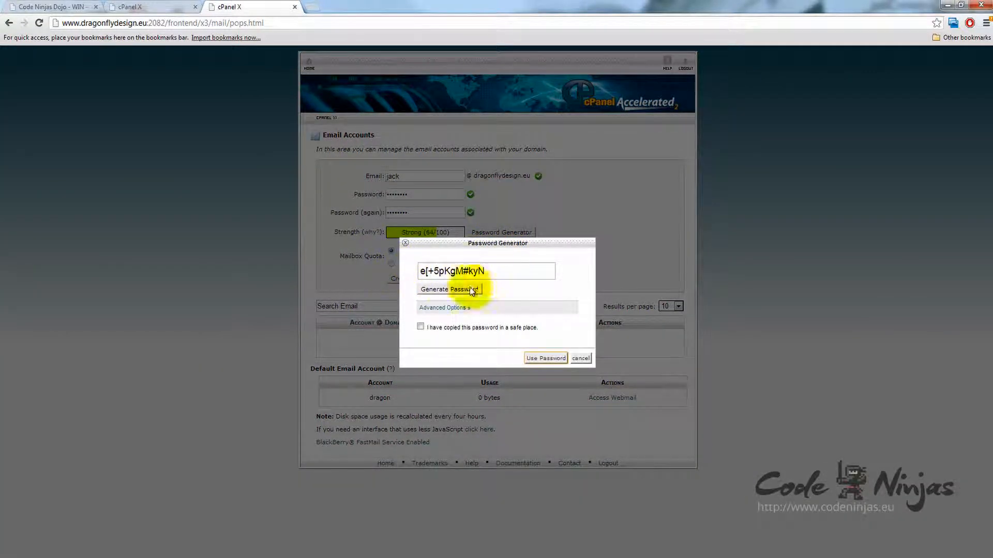
{"action": "left_click", "coordinate": [580, 359]}
{"action": "left_click", "coordinate": [411, 252]}
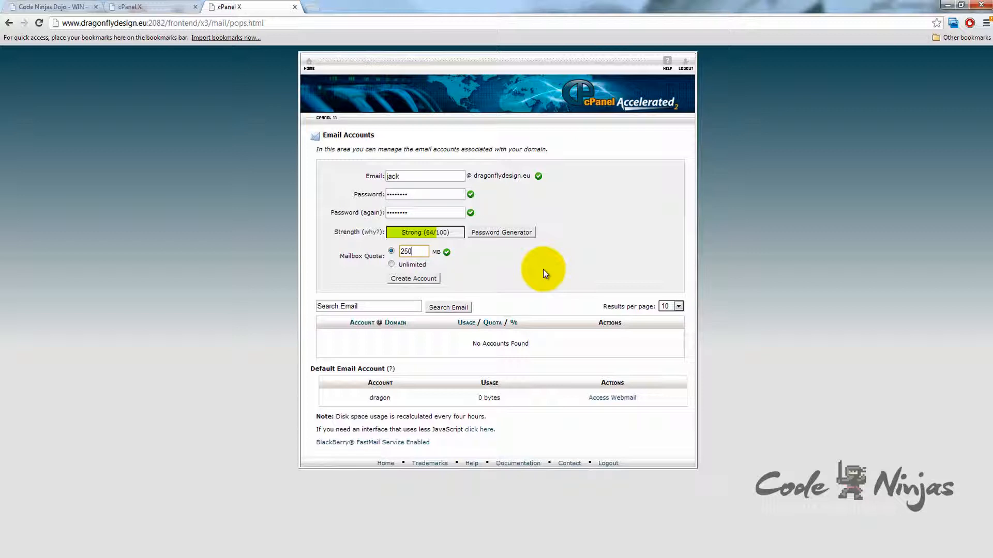
{"action": "left_click", "coordinate": [419, 279]}
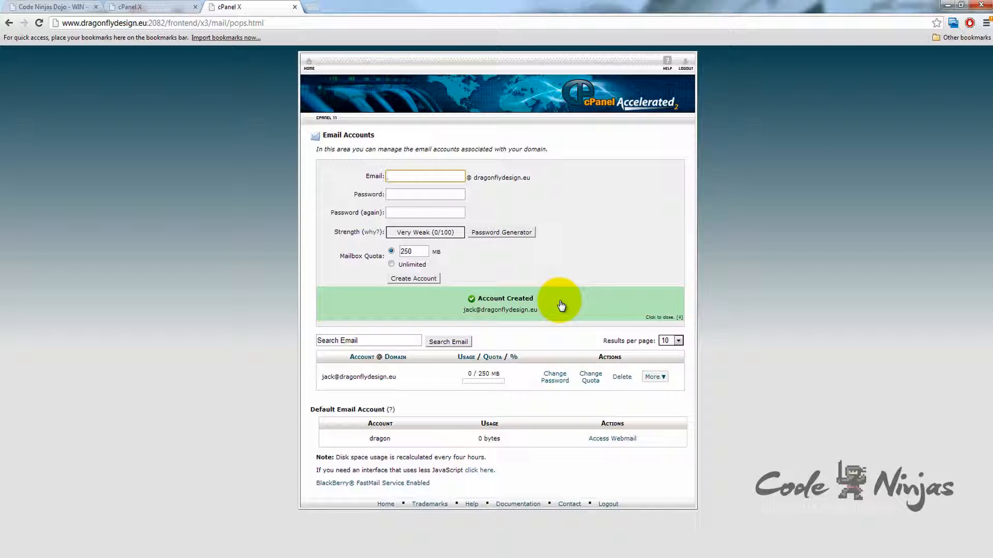
Show Configure Email Client for the account and review ports 993/995/465 and 143/110/587.
{"action": "left_click", "coordinate": [664, 379]}
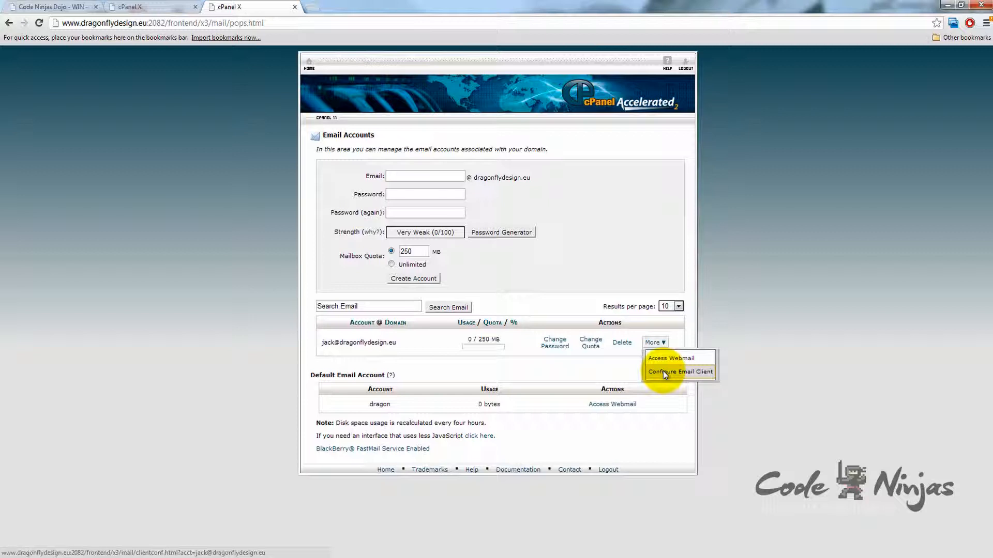
{"action": "left_click", "coordinate": [663, 371]}
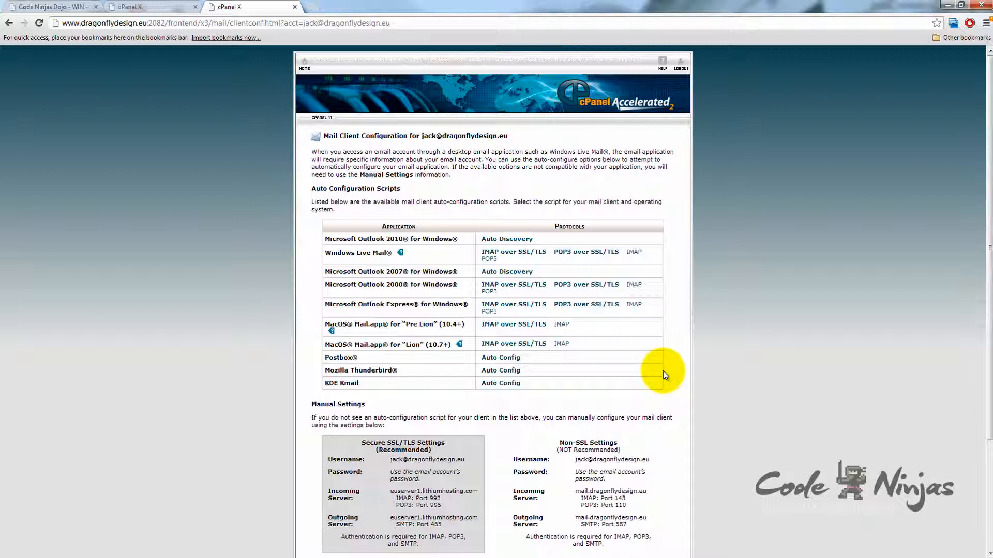
{"action": "left_click", "coordinate": [8, 23]}
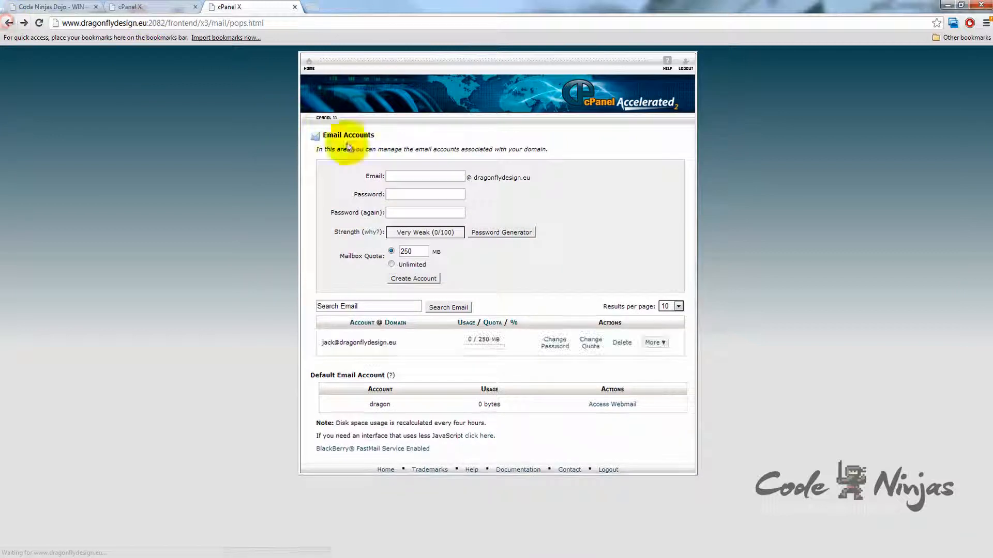
{"action": "left_click", "coordinate": [659, 344]}
{"action": "left_click", "coordinate": [663, 373]}
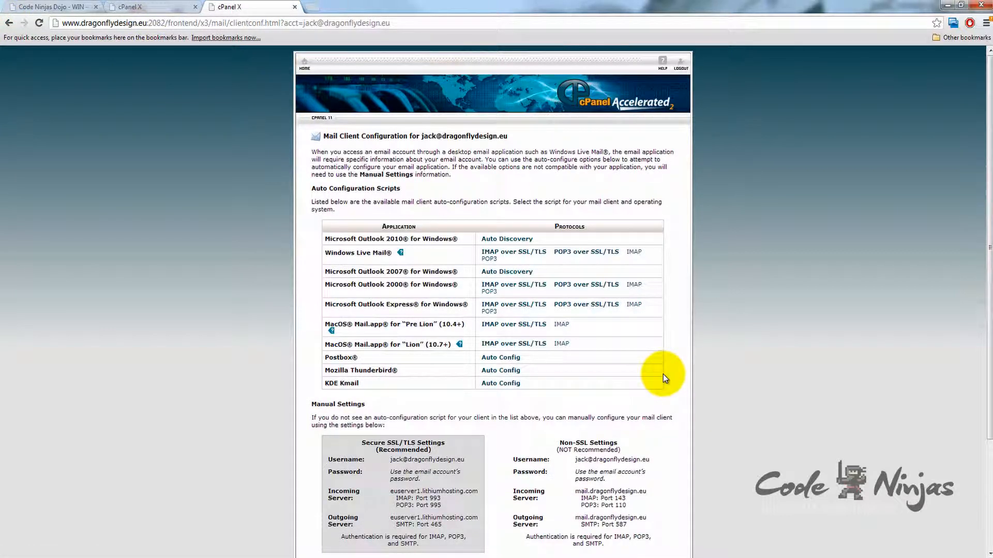
{"action": "scroll", "coordinate": [665, 349], "scroll_direction": "down", "scroll_amount": 2}
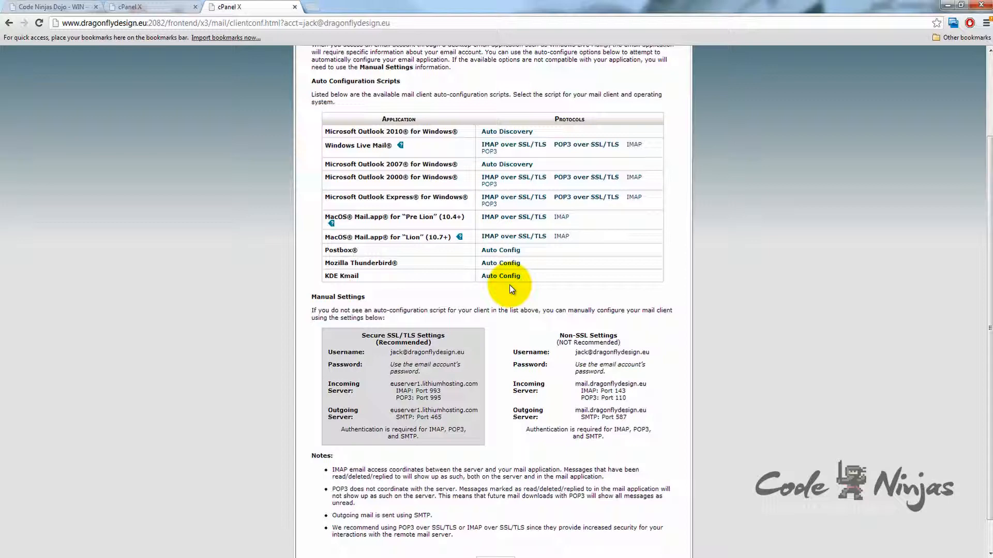
{"action": "scroll", "coordinate": [512, 279], "scroll_direction": "down", "scroll_amount": 1}
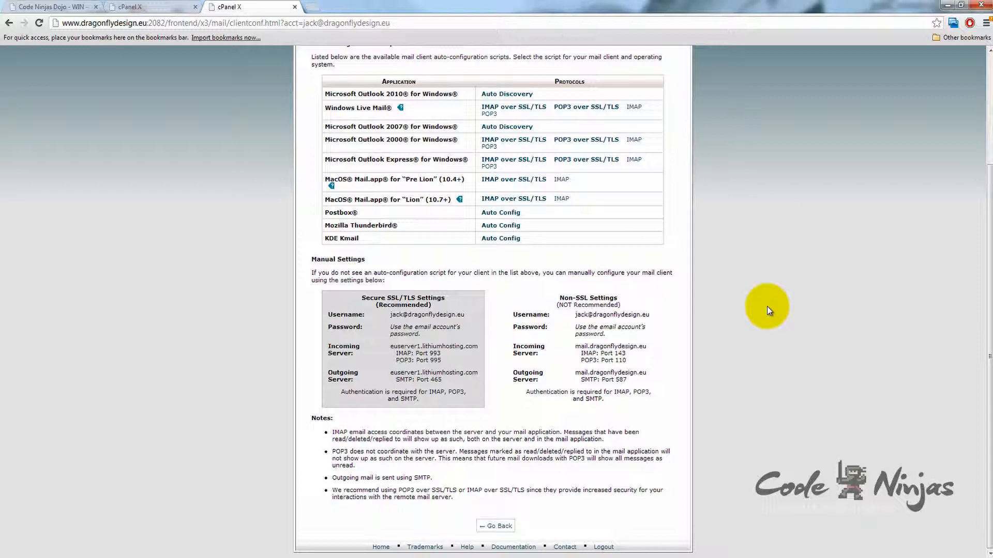
{"action": "scroll", "coordinate": [766, 309], "scroll_direction": "up", "scroll_amount": 3}
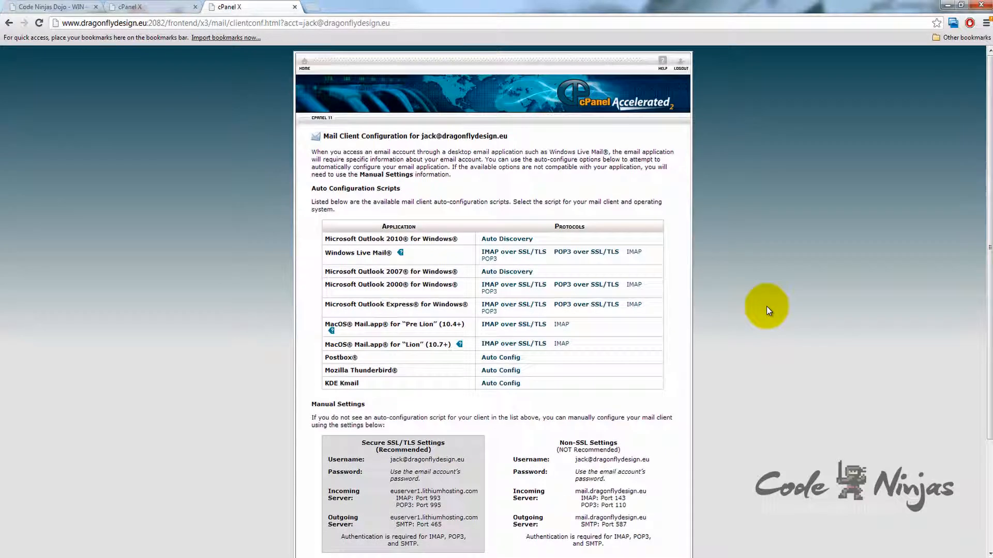
Go from cPanel home into Webmail, try Horde, then return to the client chooser.
{"action": "left_click", "coordinate": [315, 67]}
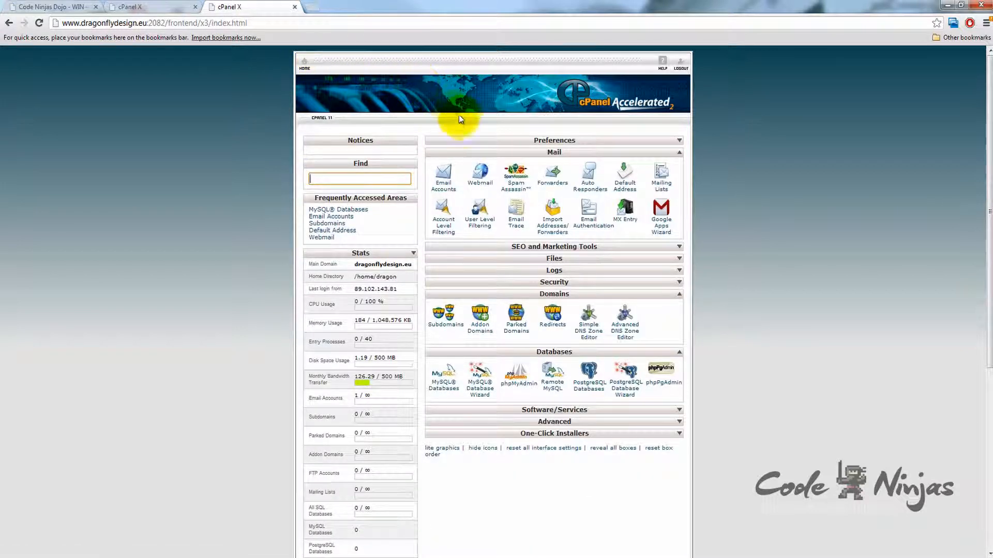
{"action": "left_click", "coordinate": [484, 185]}
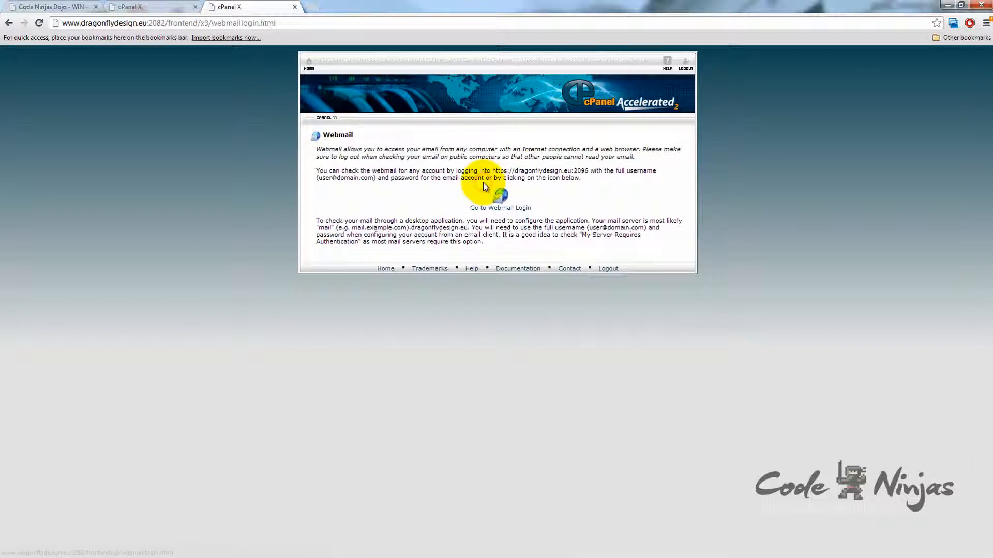
{"action": "left_click", "coordinate": [486, 207]}
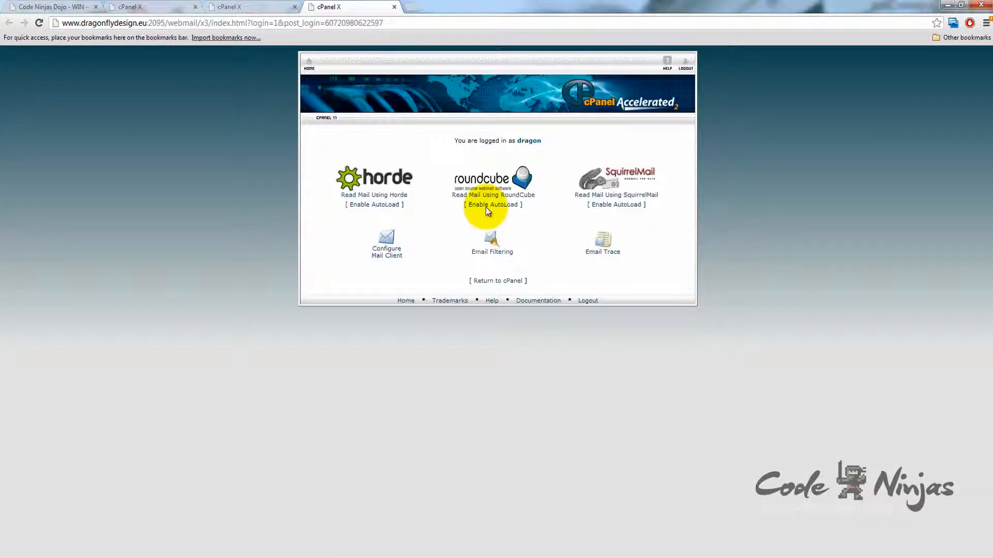
{"action": "left_click", "coordinate": [379, 180]}
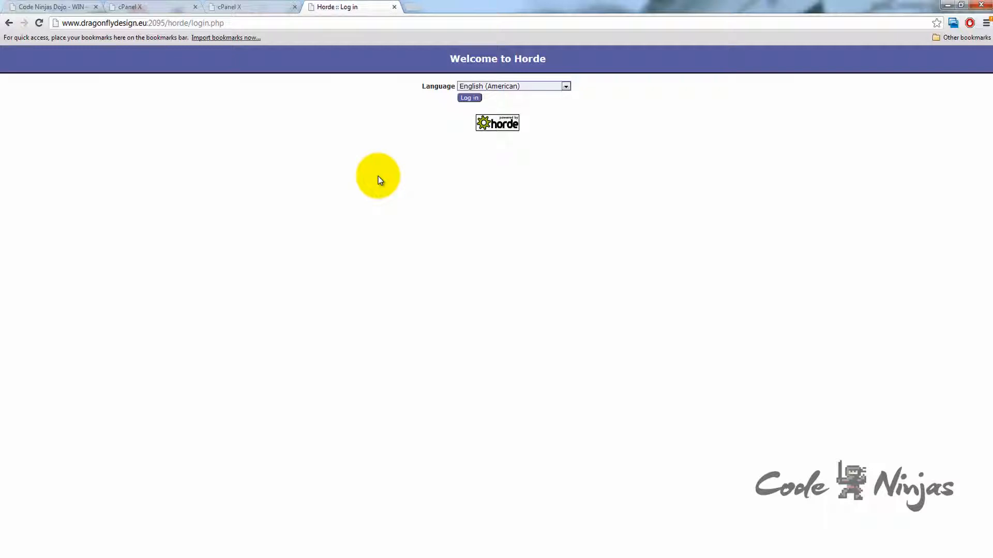
{"action": "left_click", "coordinate": [9, 22]}
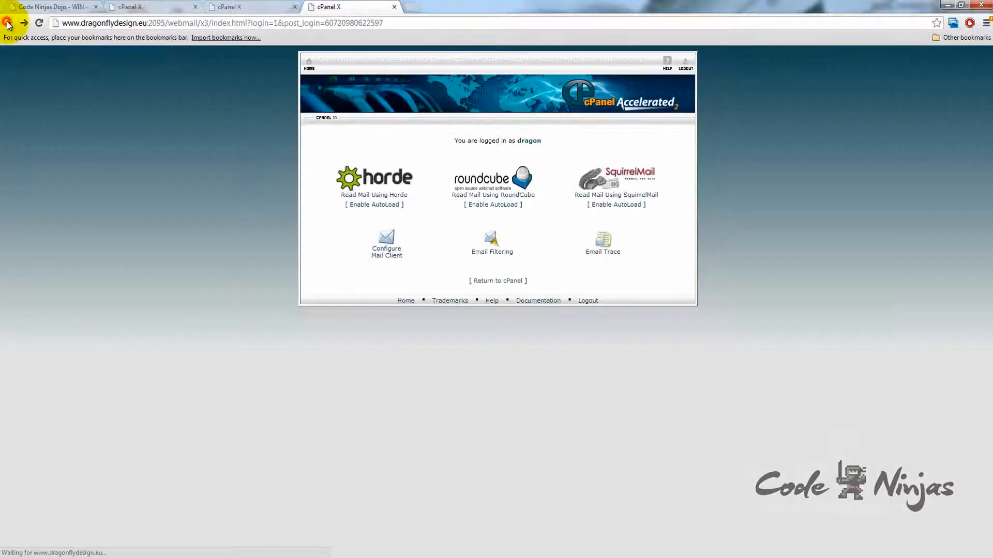
Enable Horde autoload at login, log in to Horde, and expand the Mail folders.
{"action": "left_click", "coordinate": [383, 206]}
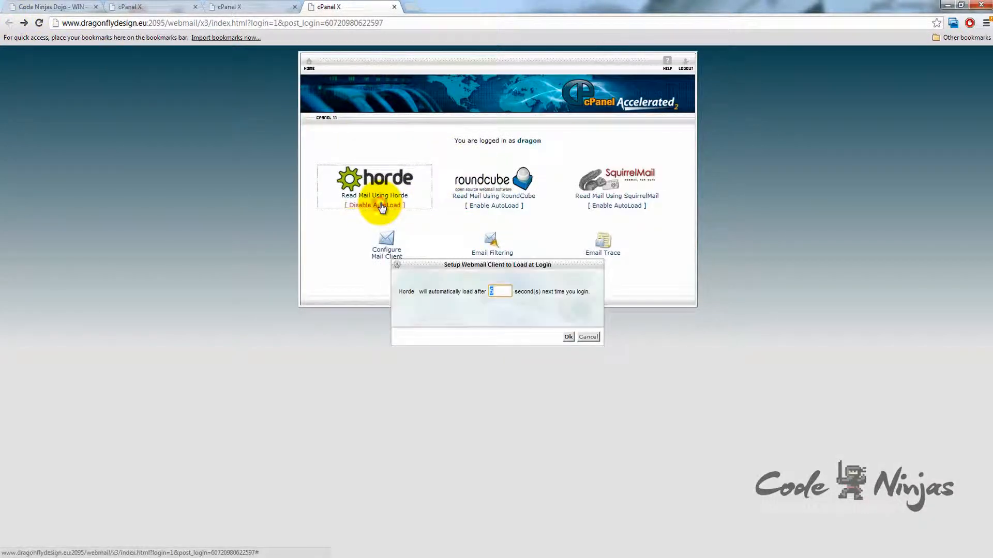
{"action": "left_click", "coordinate": [568, 336]}
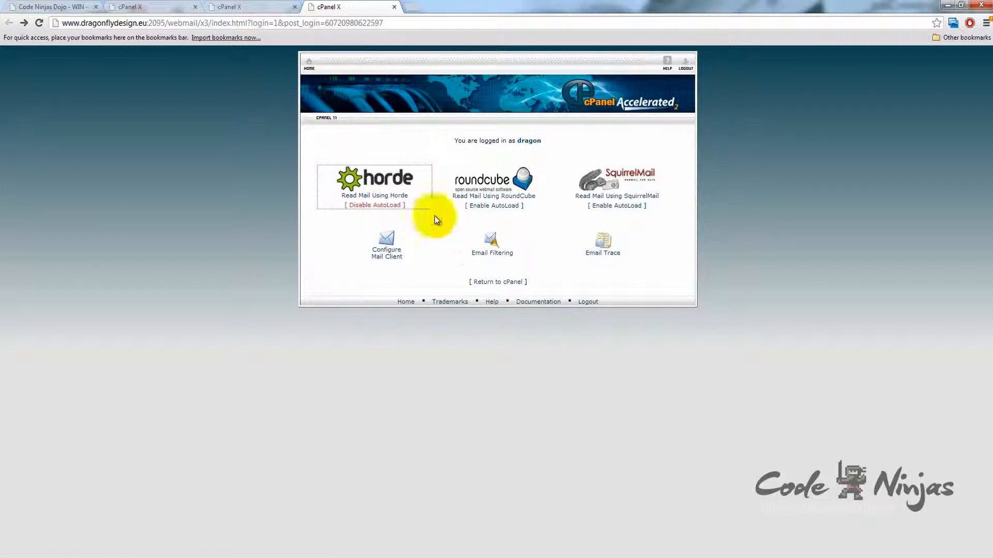
{"action": "left_click", "coordinate": [365, 175]}
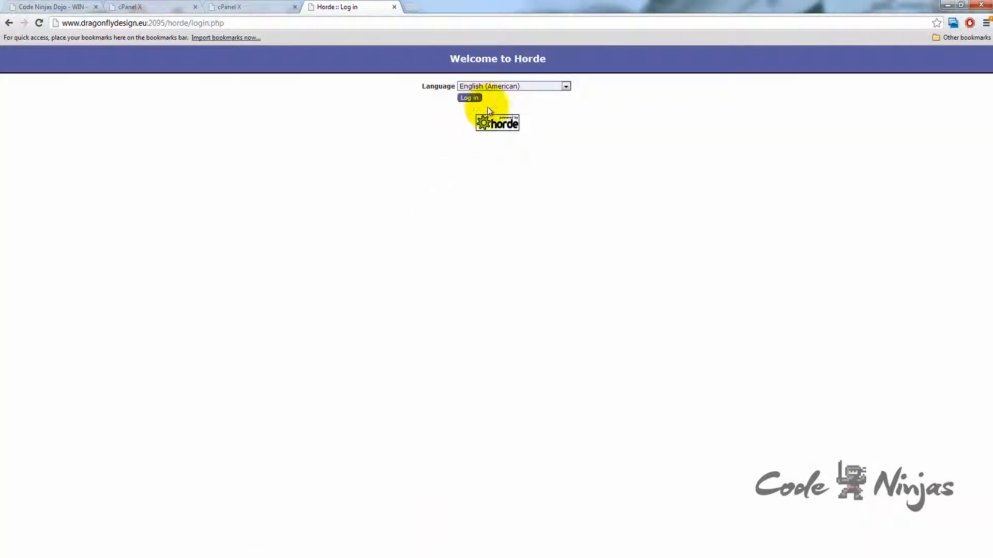
{"action": "left_click", "coordinate": [472, 98]}
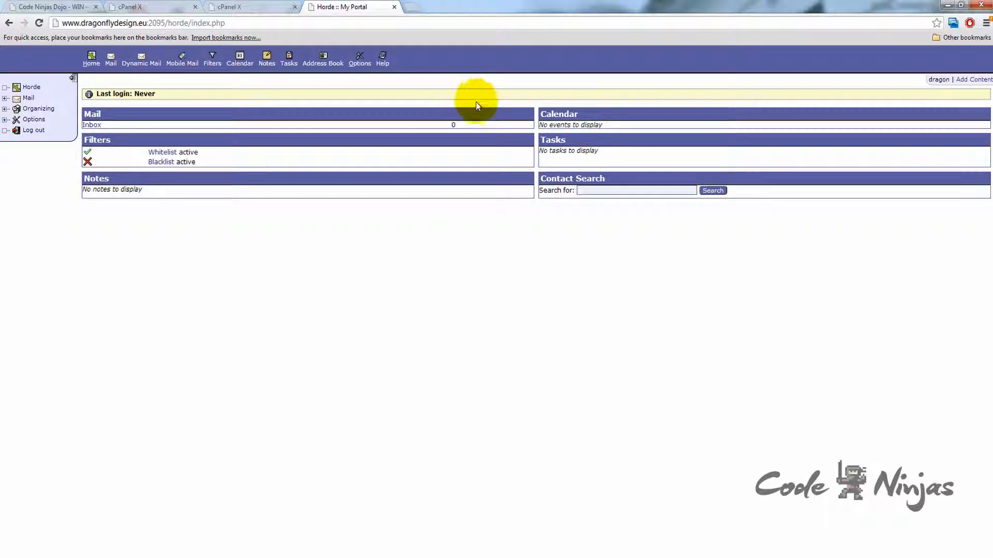
{"action": "left_click", "coordinate": [5, 97]}
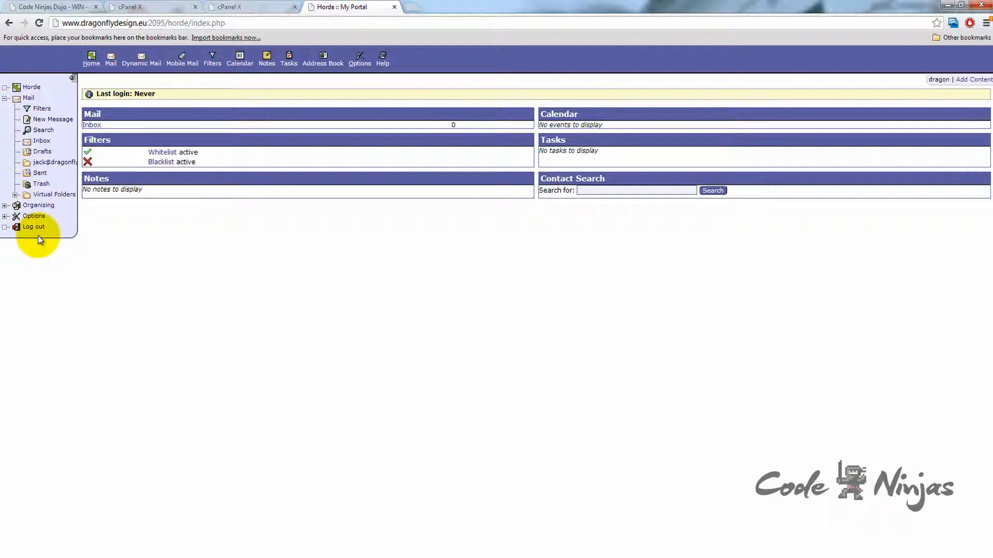
{"action": "left_click", "coordinate": [408, 8]}
{"action": "type", "text": "ww"}
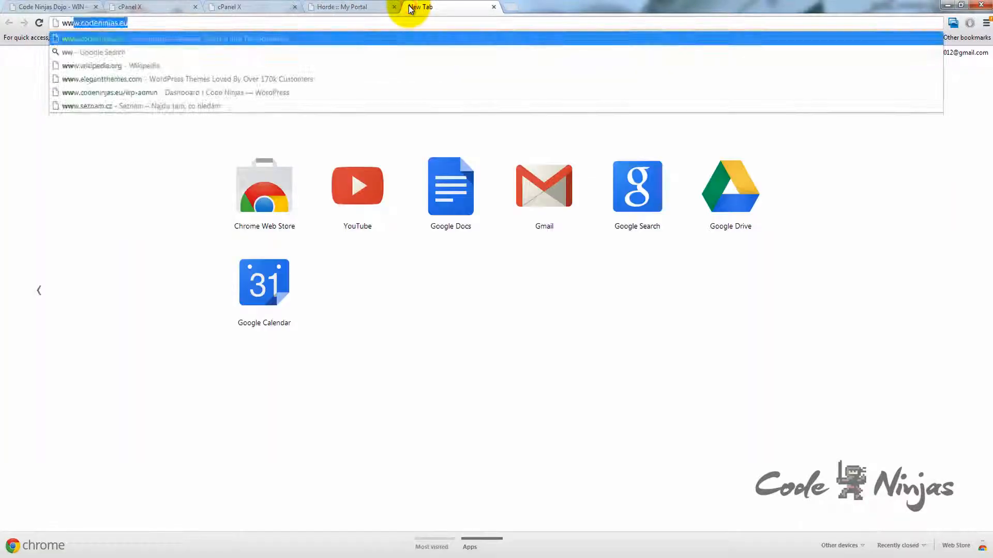
{"action": "type", "text": "w.dragonflydesign"}
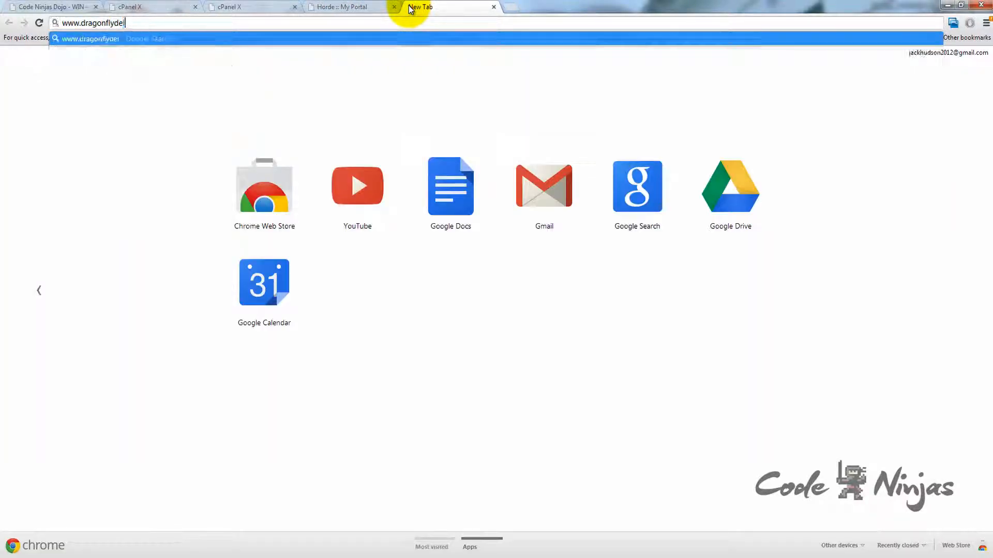
{"action": "type", "text": ".eu/"}
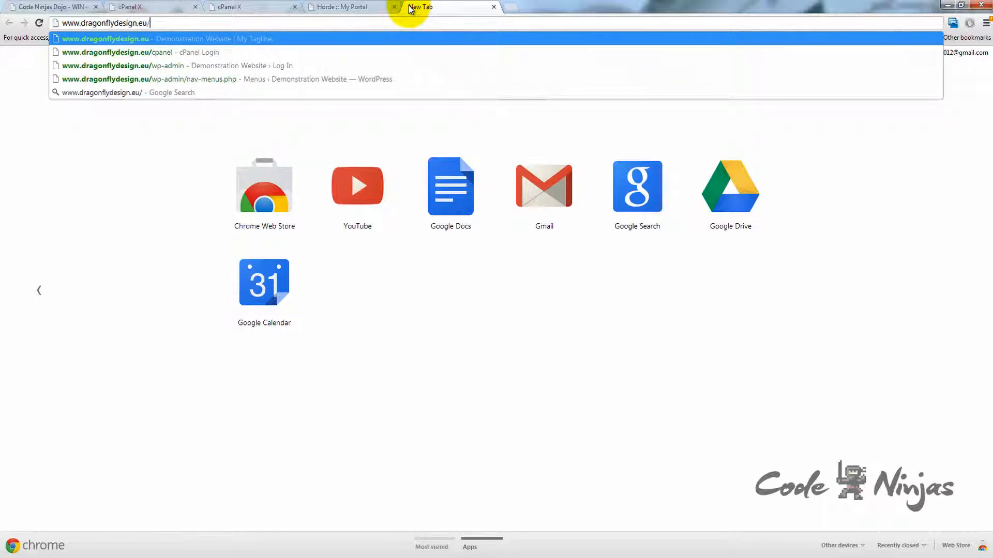
{"action": "type", "text": "2096"}
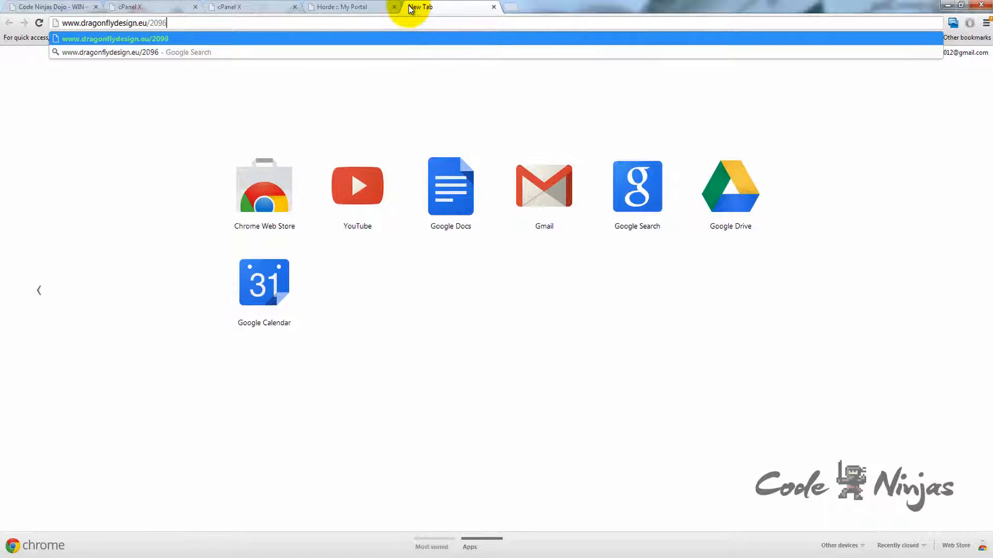
{"action": "key", "text": "BackSpace"}
{"action": "key", "text": "BackSpace"}
{"action": "key", "text": "BackSpace"}
{"action": "key", "text": "BackSpace"}
{"action": "key", "text": "BackSpace"}
{"action": "type", "text": ":2096"}
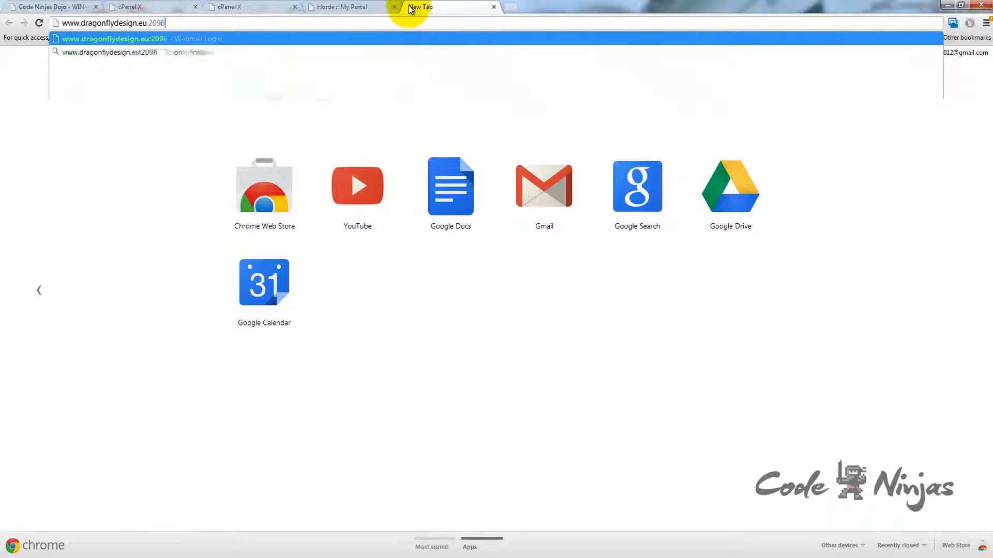
{"action": "key", "text": "Return"}
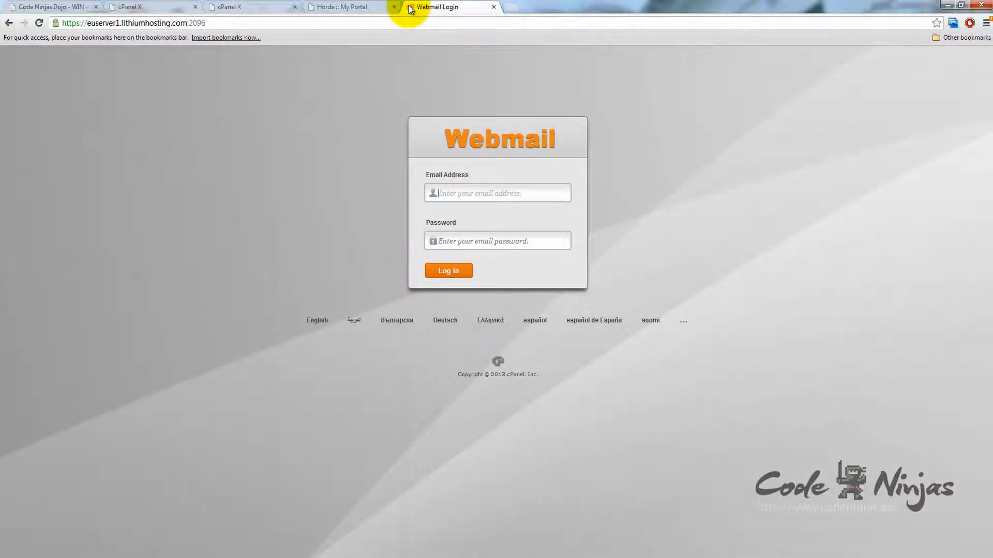
Go back to cPanel's Email Accounts list and delete the mailbox, confirming the deletion.
{"action": "left_click", "coordinate": [230, 6]}
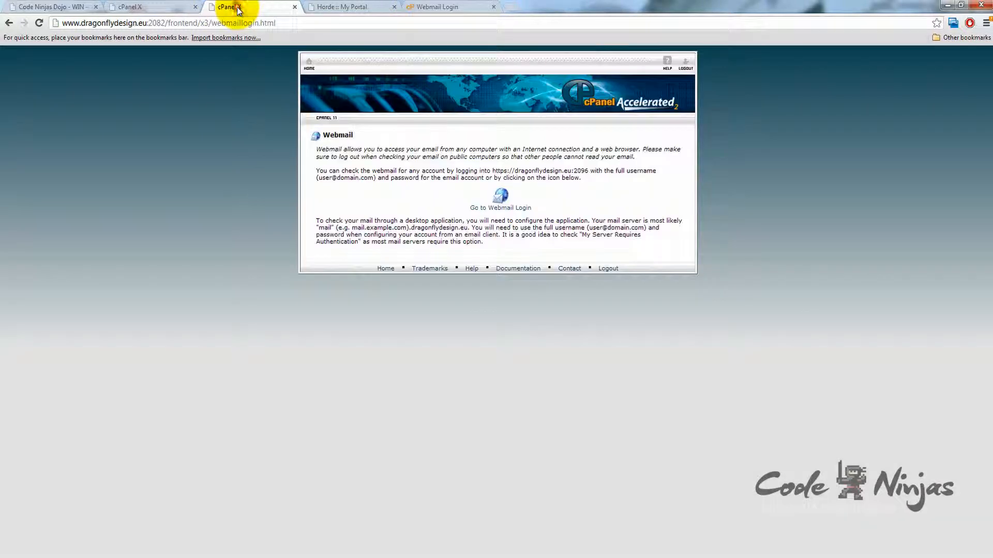
{"action": "left_click", "coordinate": [308, 67]}
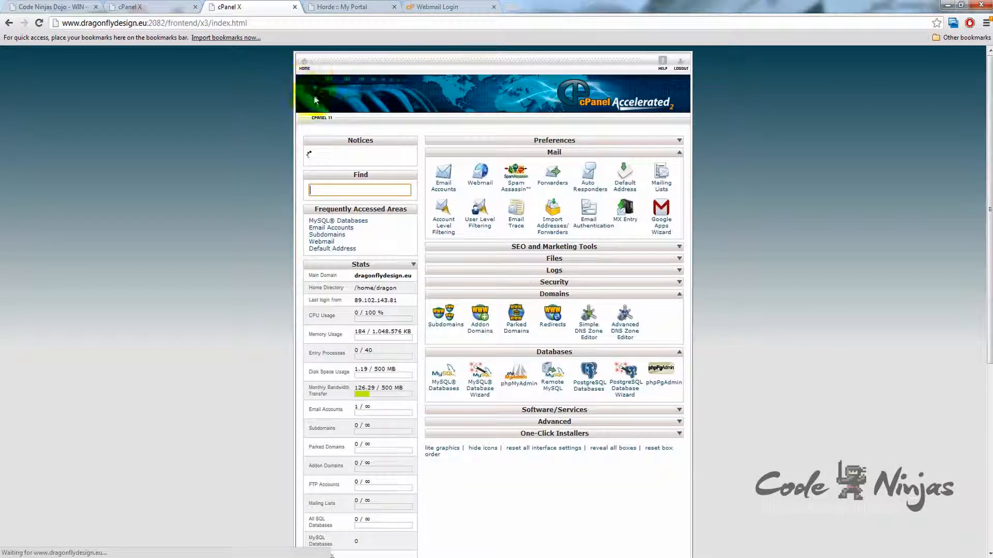
{"action": "left_click", "coordinate": [448, 186]}
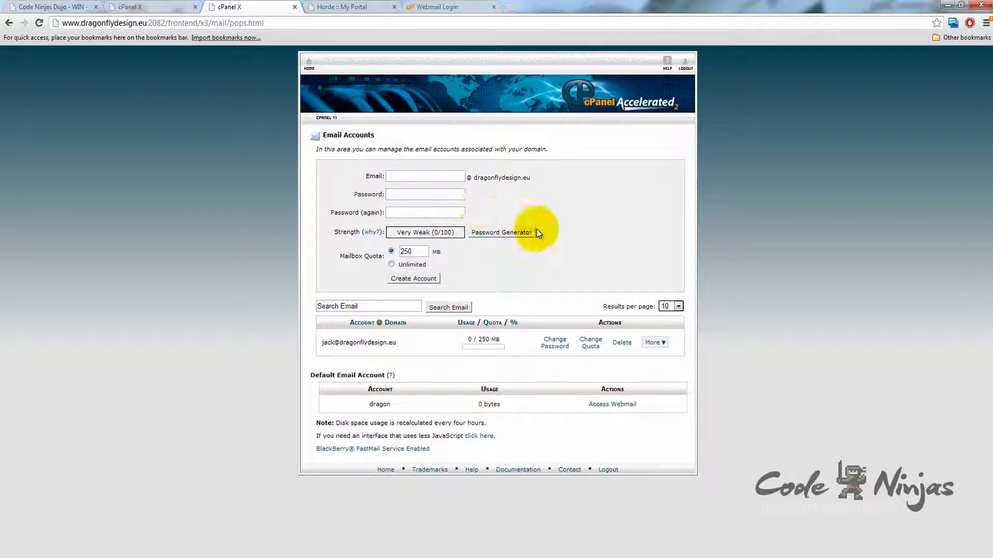
{"action": "left_click", "coordinate": [622, 344]}
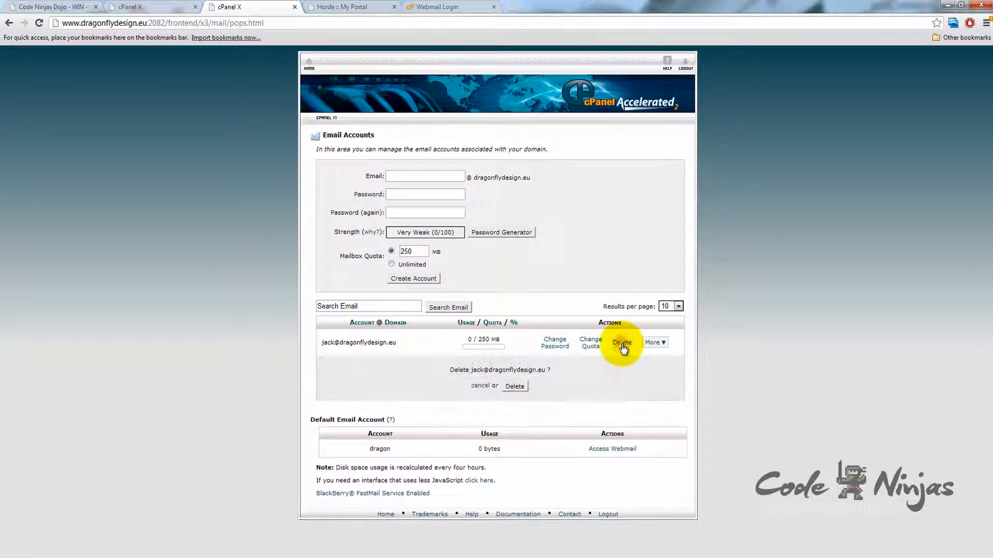
{"action": "left_click", "coordinate": [515, 388]}
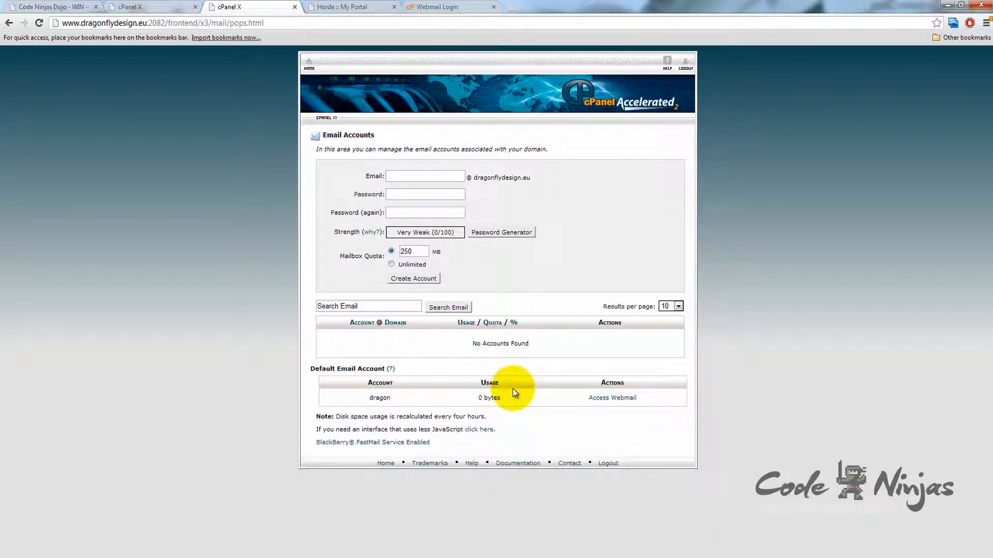